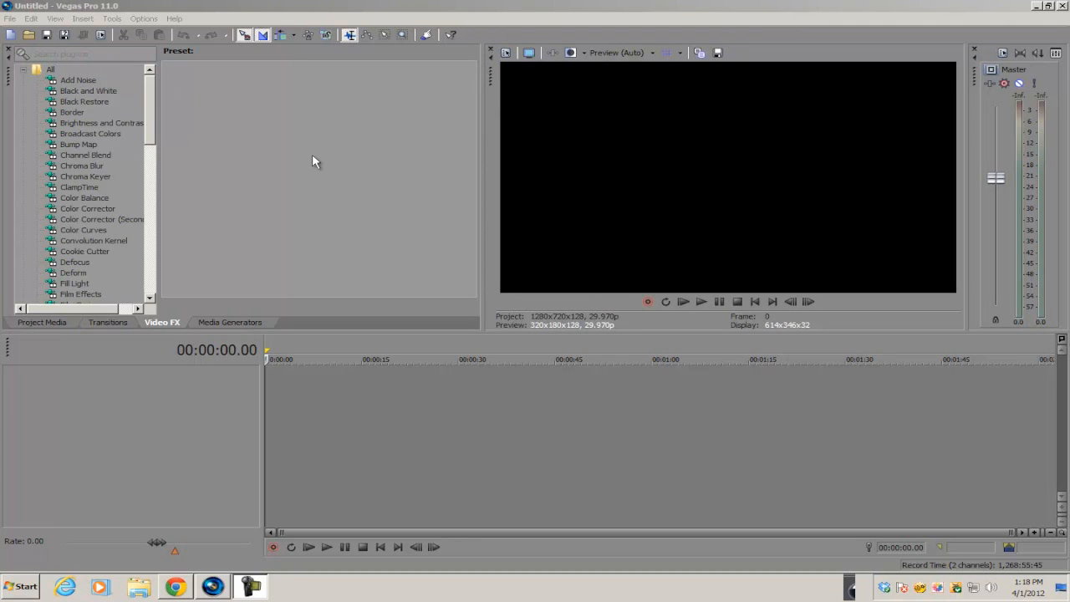
# Step: Close the Video Preview, restore it via View > Video Preview, and widen the Video FX pane
pyautogui.click(489, 48)
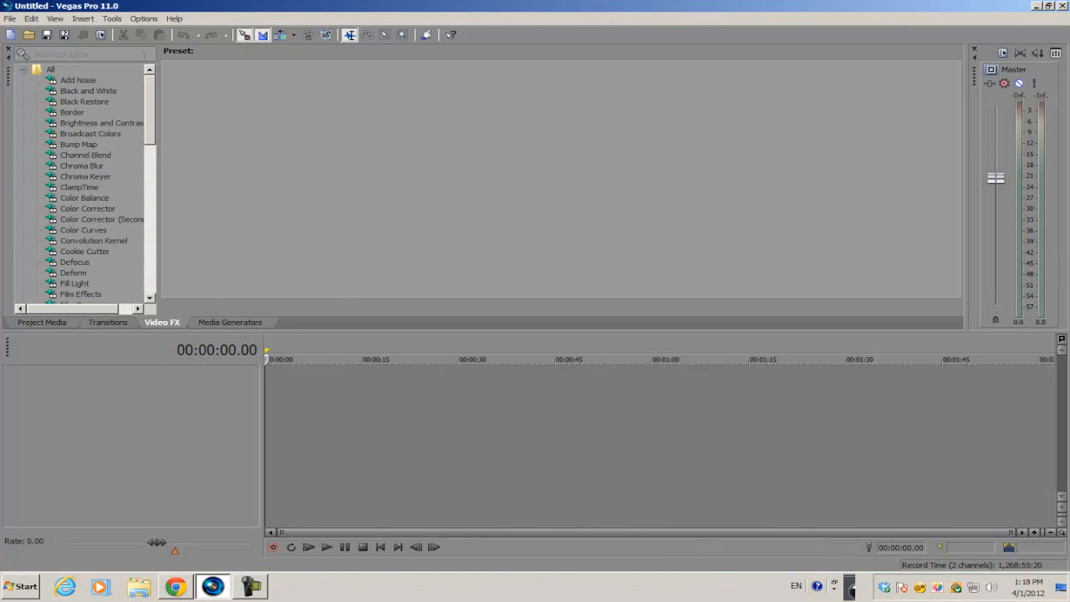
pyautogui.click(56, 18)
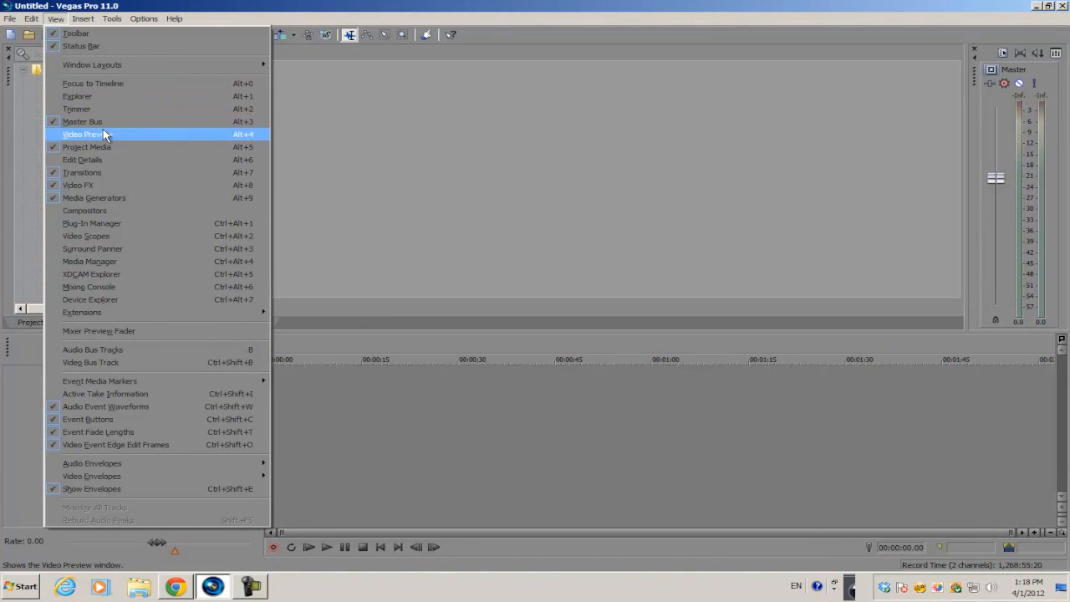
pyautogui.click(76, 134)
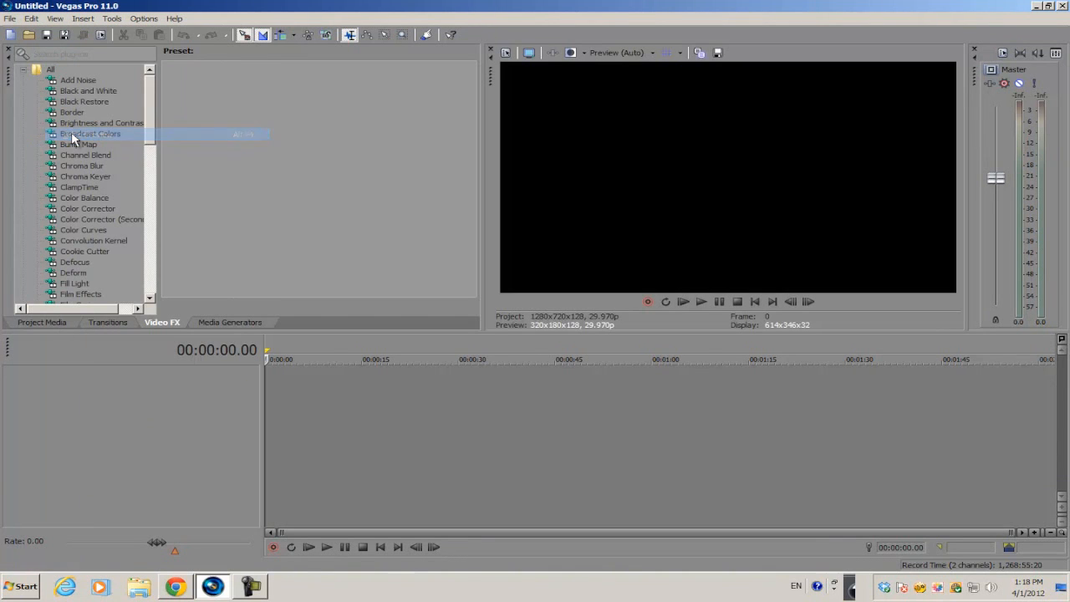
pyautogui.moveTo(483, 125)
pyautogui.mouseDown()
pyautogui.moveTo(631, 179)
pyautogui.moveTo(577, 180)
pyautogui.mouseUp()
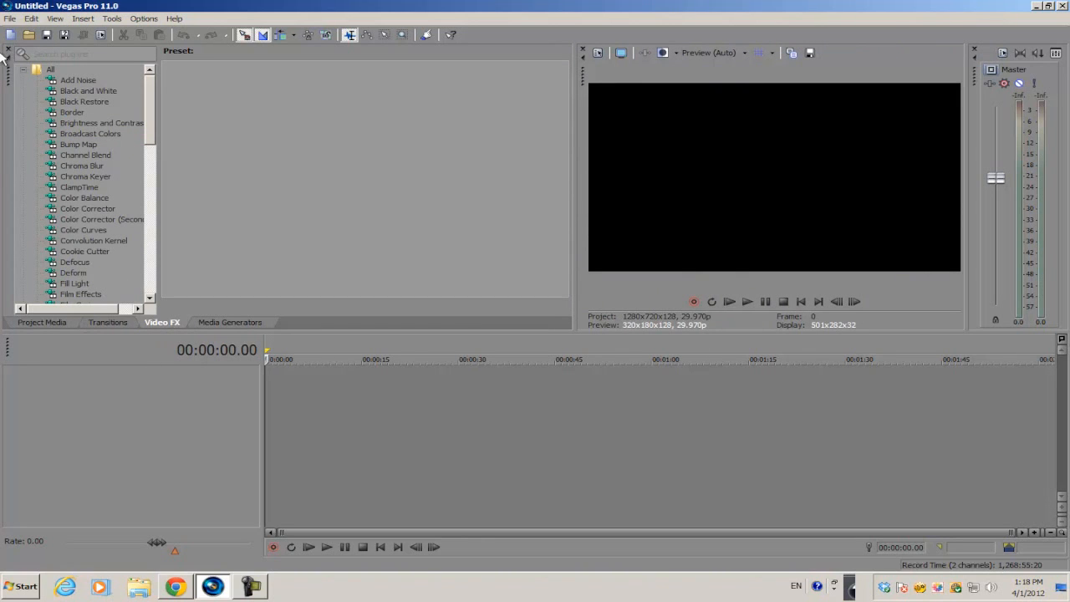
# Step: Close the Video FX window and restore it via View > Video FX
pyautogui.click(8, 51)
pyautogui.click(494, 409)
pyautogui.click(56, 19)
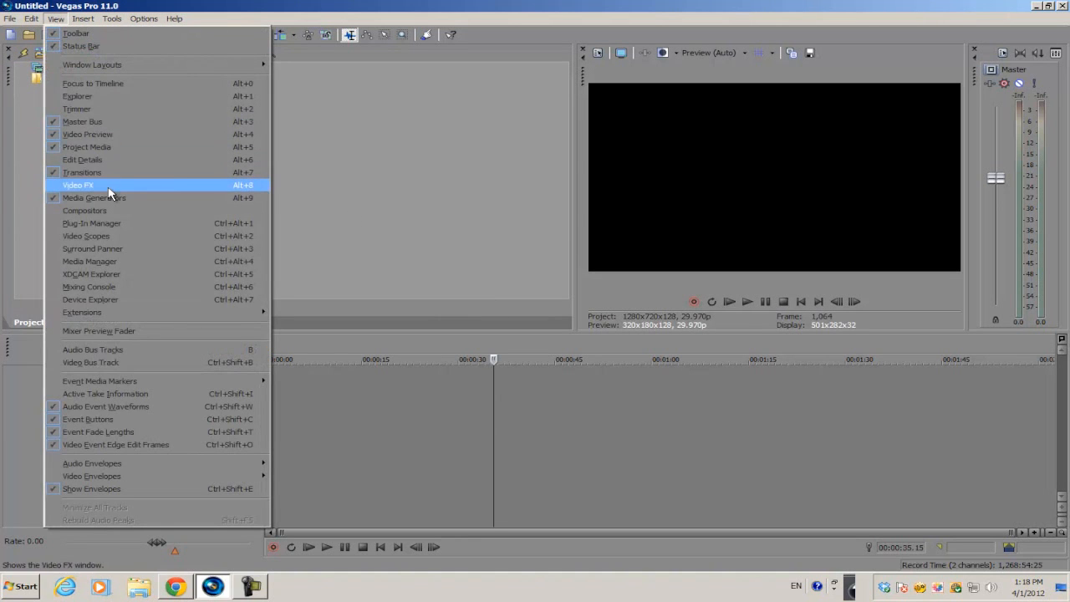
pyautogui.click(108, 186)
# Step: Resize the Project Media and effects panes and move Video FX toward the left area
pyautogui.moveTo(207, 92); pyautogui.dragTo(301, 86)
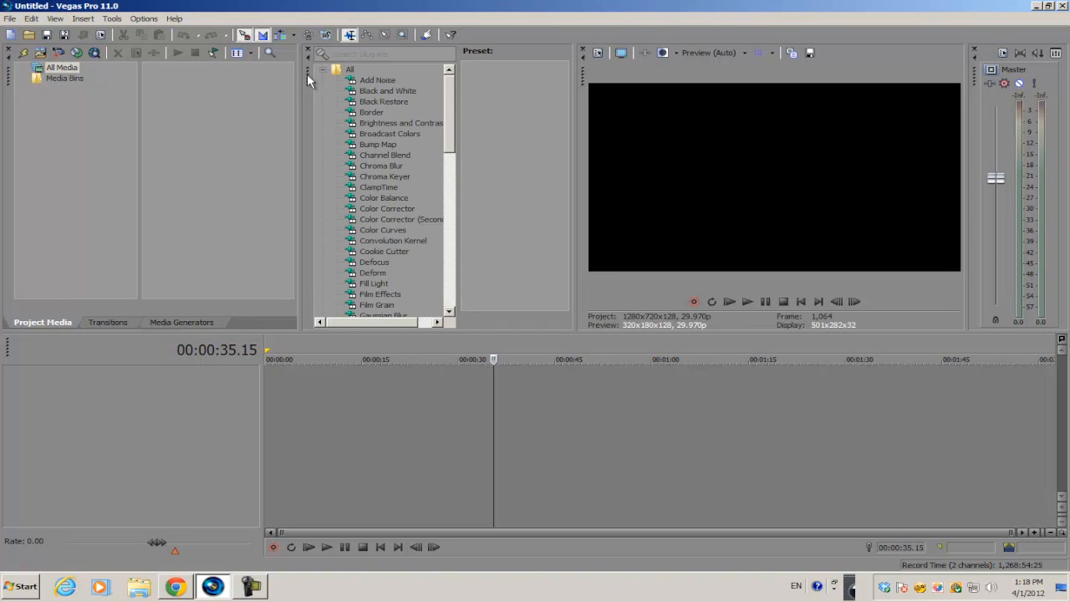
pyautogui.moveTo(307, 74); pyautogui.dragTo(11, 70)
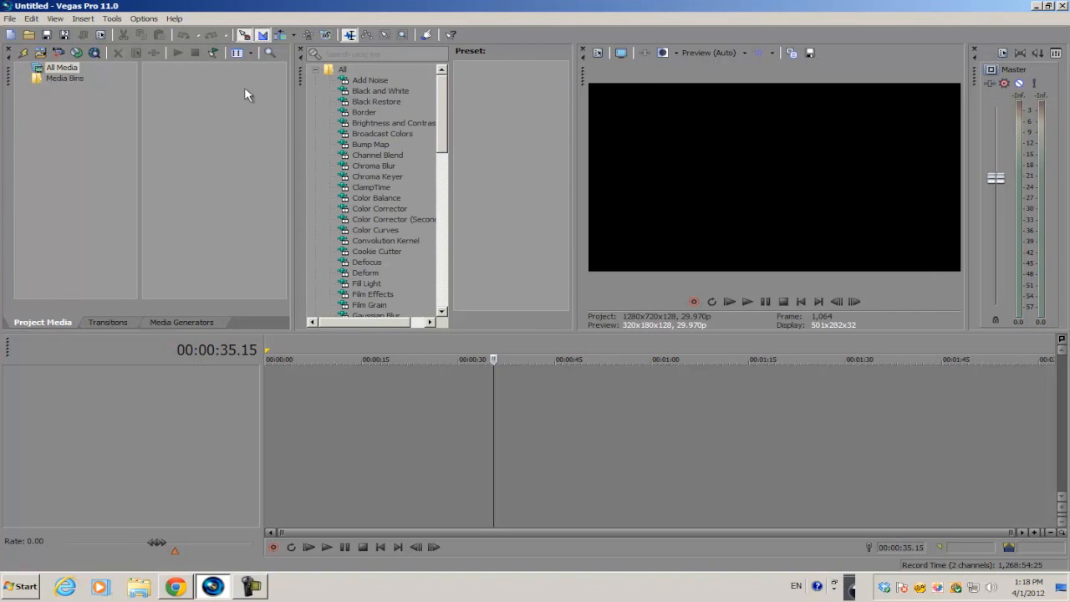
# Step: Dock Video FX as a tab with Project Media, then float the Video Preview window
pyautogui.moveTo(300, 77); pyautogui.dragTo(18, 90)
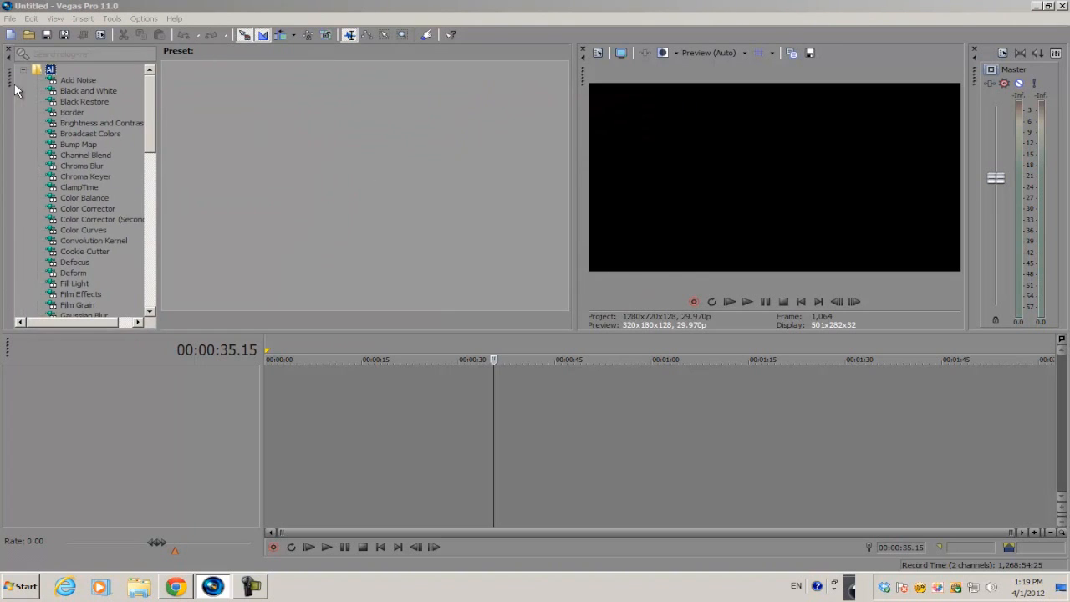
pyautogui.moveTo(11, 89)
pyautogui.mouseDown()
pyautogui.moveTo(34, 318)
pyautogui.moveTo(178, 326)
pyautogui.mouseUp()
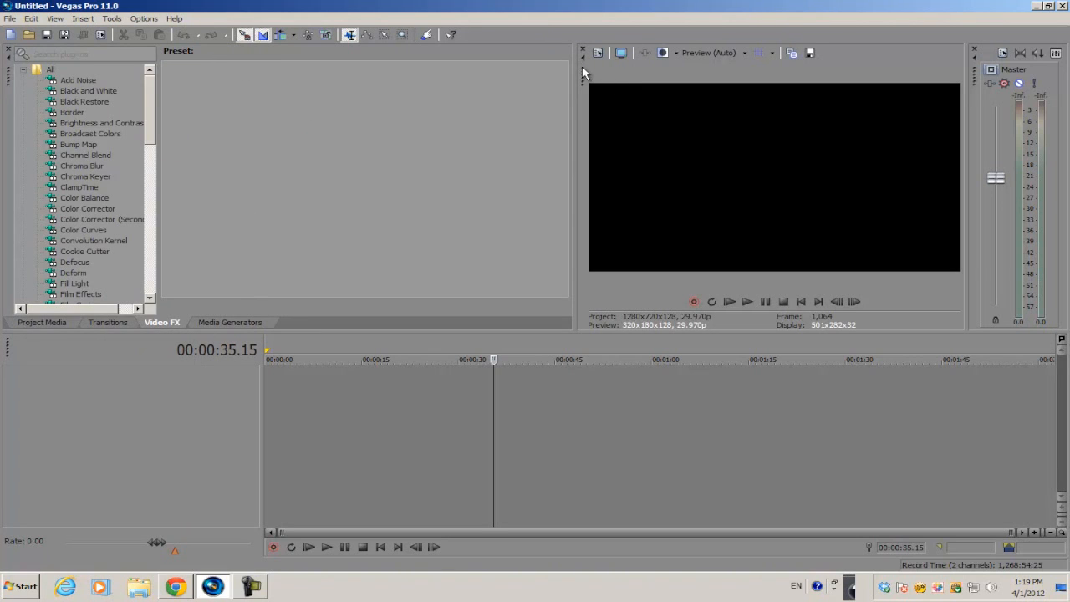
pyautogui.moveTo(586, 75); pyautogui.dragTo(337, 230)
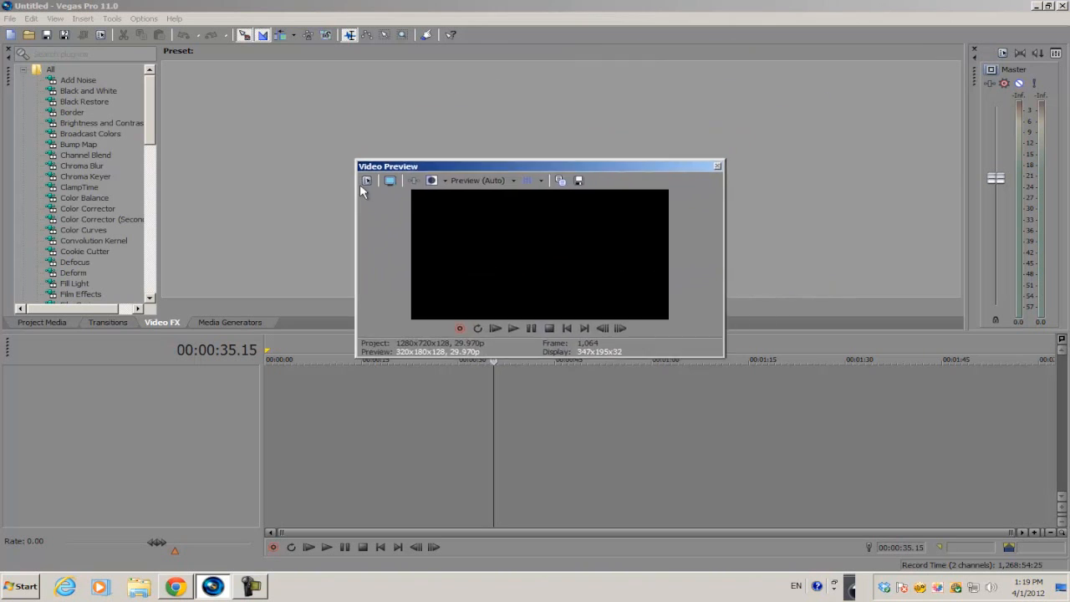
# Step: Dock the floating Video Preview into the upper-right area beside the mixer and widen it
pyautogui.click(55, 18)
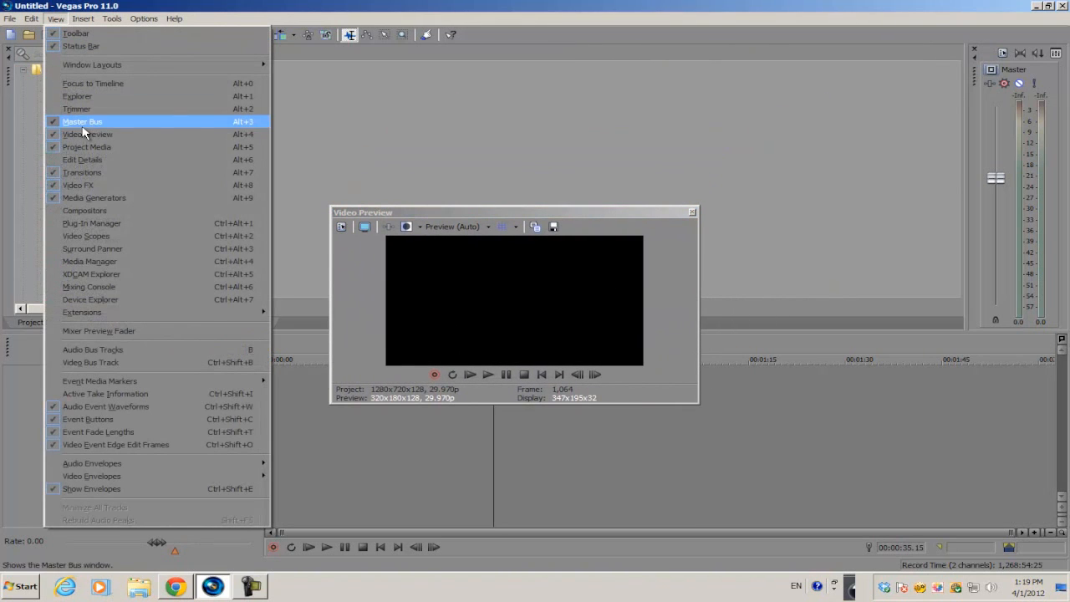
pyautogui.click(560, 211)
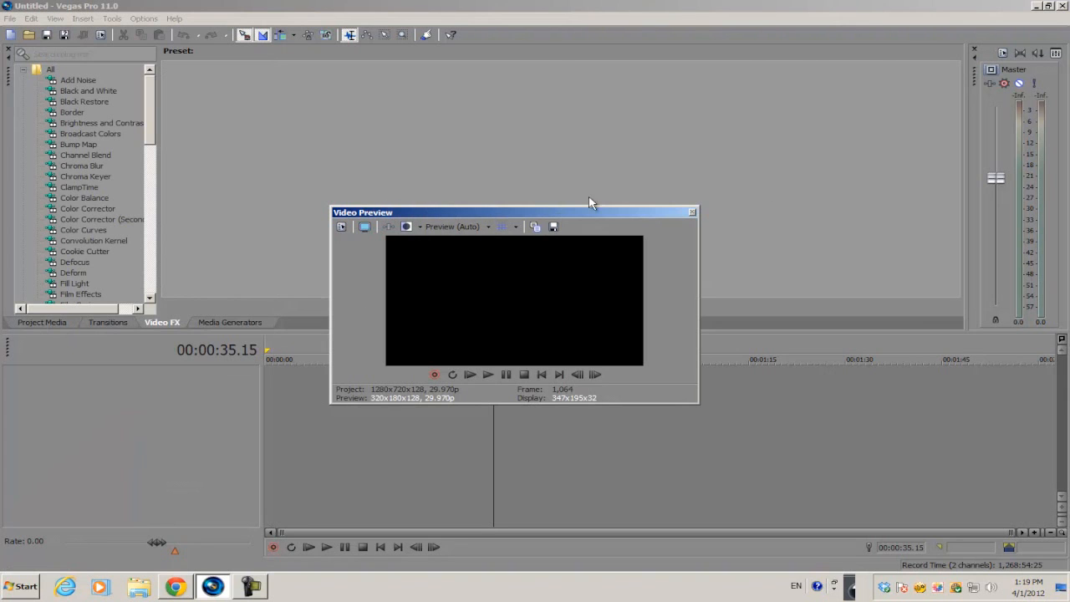
pyautogui.moveTo(456, 211)
pyautogui.mouseDown()
pyautogui.moveTo(627, 205)
pyautogui.moveTo(776, 77)
pyautogui.mouseUp()
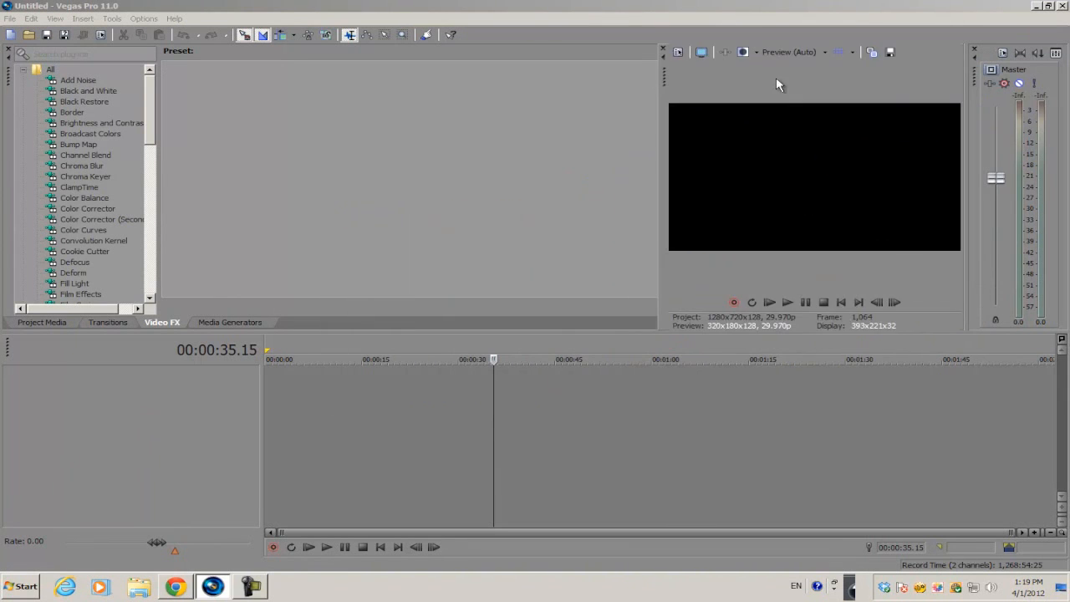
pyautogui.moveTo(665, 75); pyautogui.dragTo(617, 75)
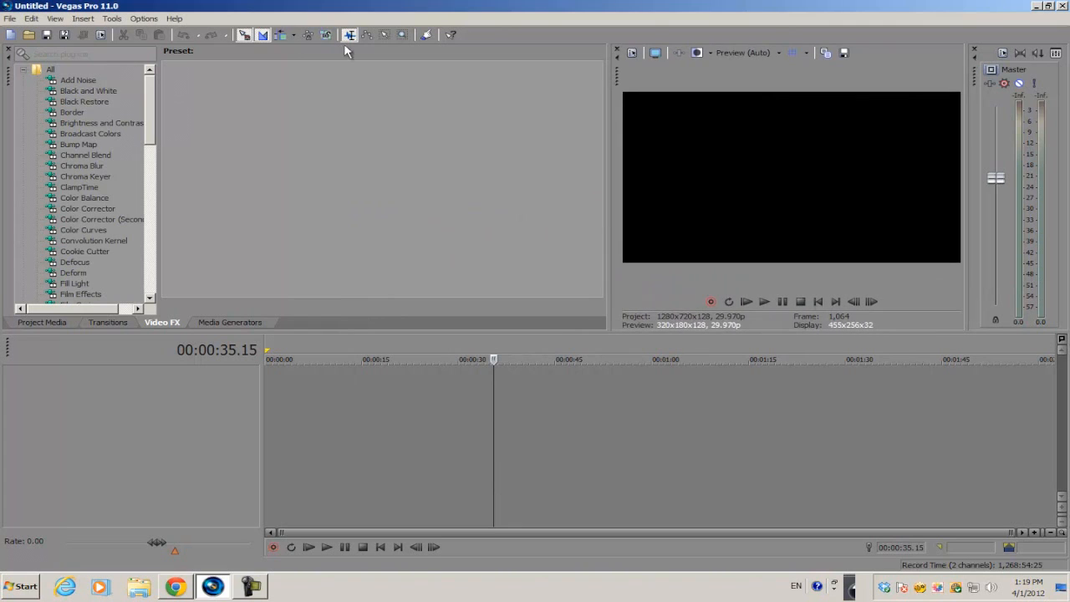